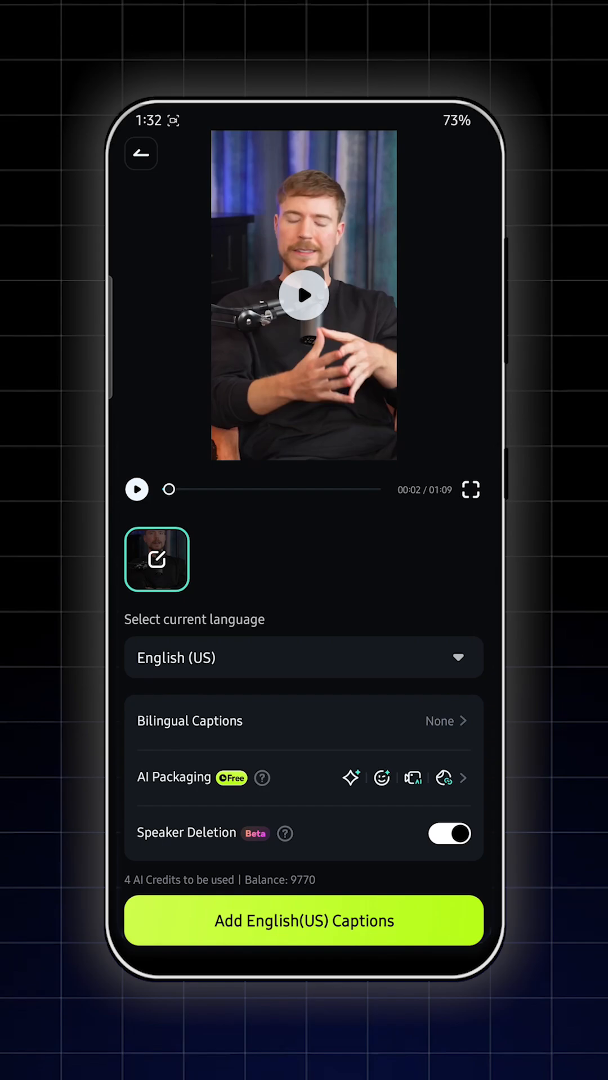
Generate English (US) AI captions for the podcast clip.
left_click(325, 924)
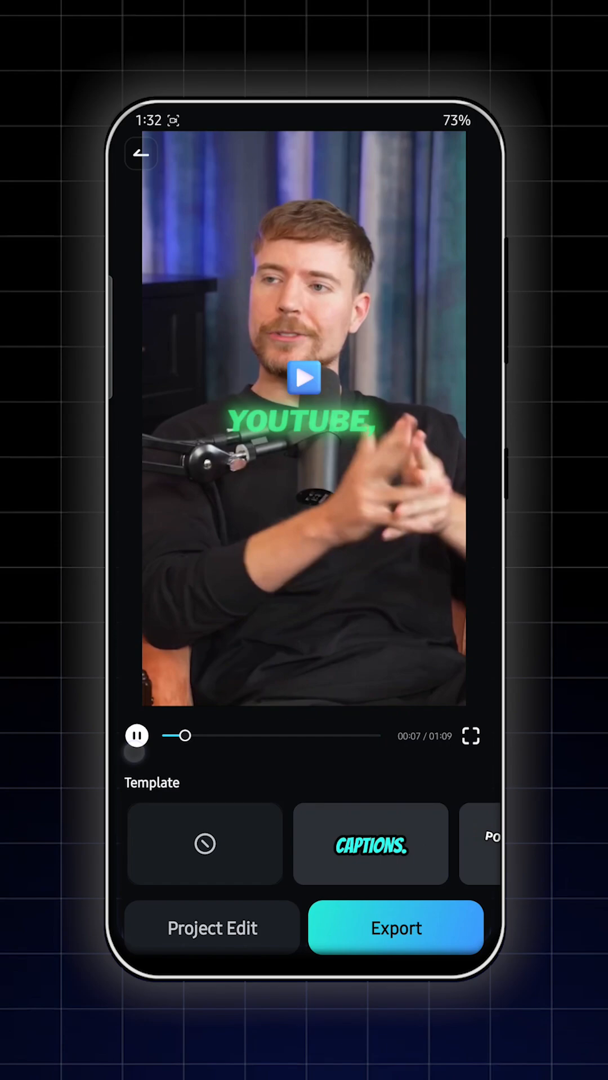
Pause the preview and apply the purple glowing FAVORITE caption template from the carousel.
left_click(136, 736)
mouse_move(439, 878)
left_mouse_down()
mouse_move(126, 878)
mouse_move(318, 870)
mouse_move(253, 870)
left_mouse_up()
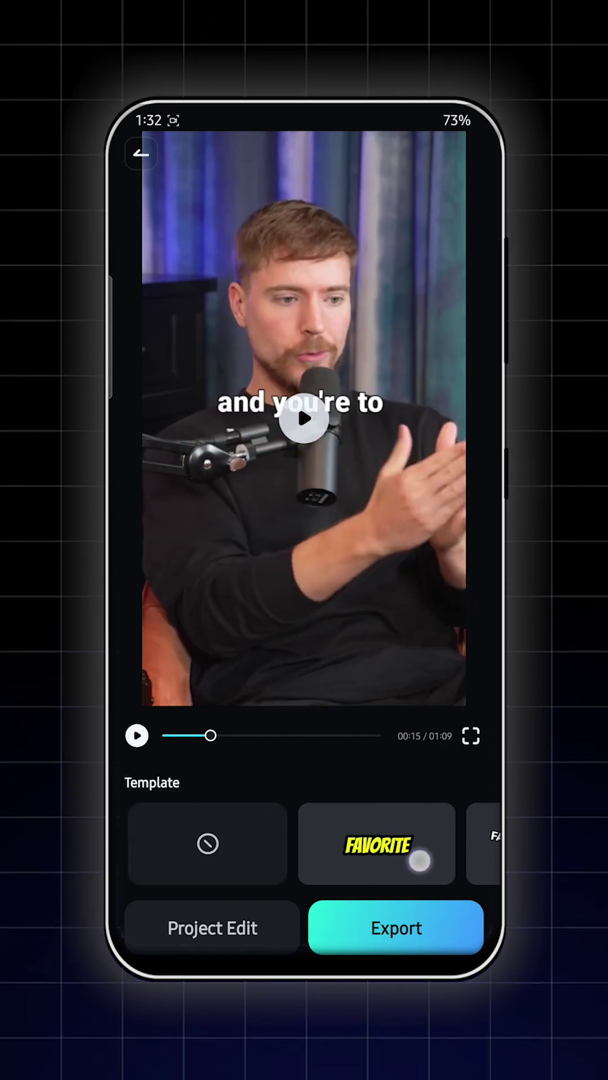
mouse_move(422, 860)
left_mouse_down()
mouse_move(381, 856)
mouse_move(260, 873)
left_mouse_up()
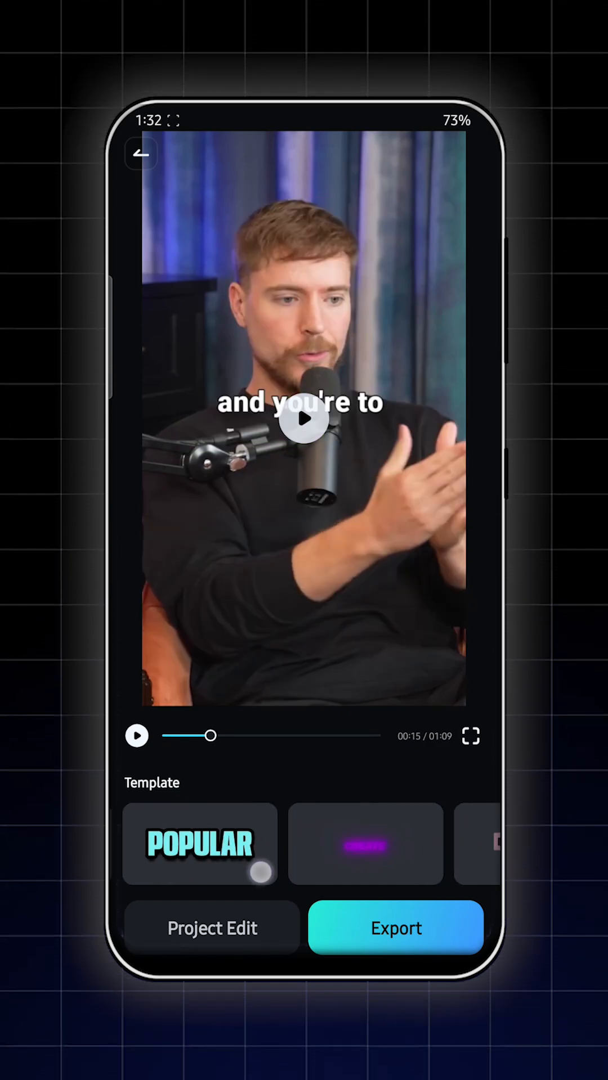
left_click(365, 844)
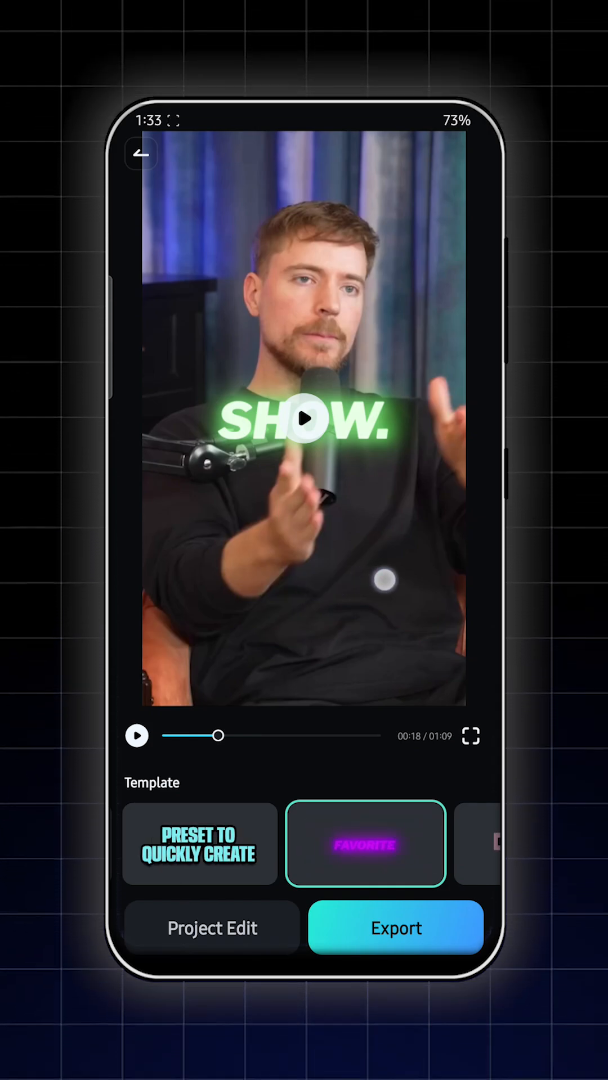
In the full timeline editor, drag the caption down near the speaker's hands.
left_click(212, 928)
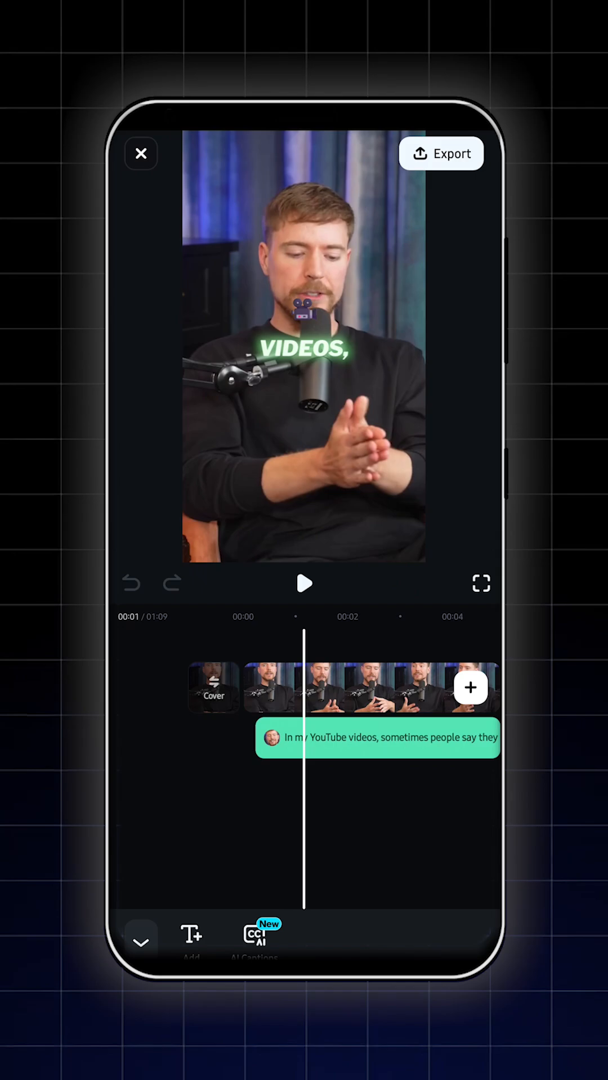
left_click(303, 349)
left_click_drag(312, 371, 323, 494)
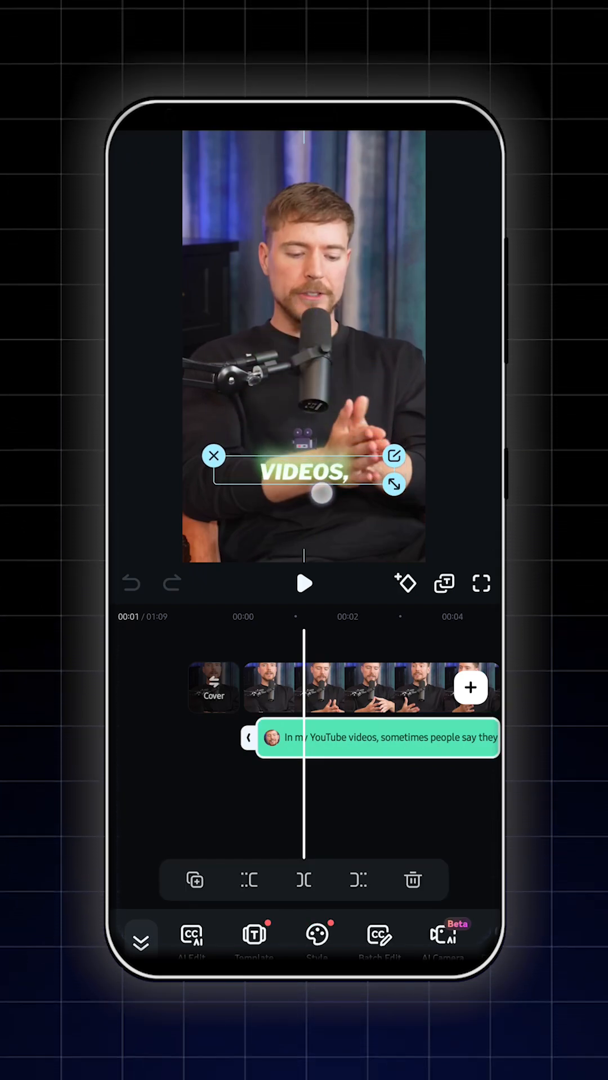
Play back to check the caption position, pause, and bring up the export settings.
left_click(304, 585)
left_click(212, 810)
left_click(304, 584)
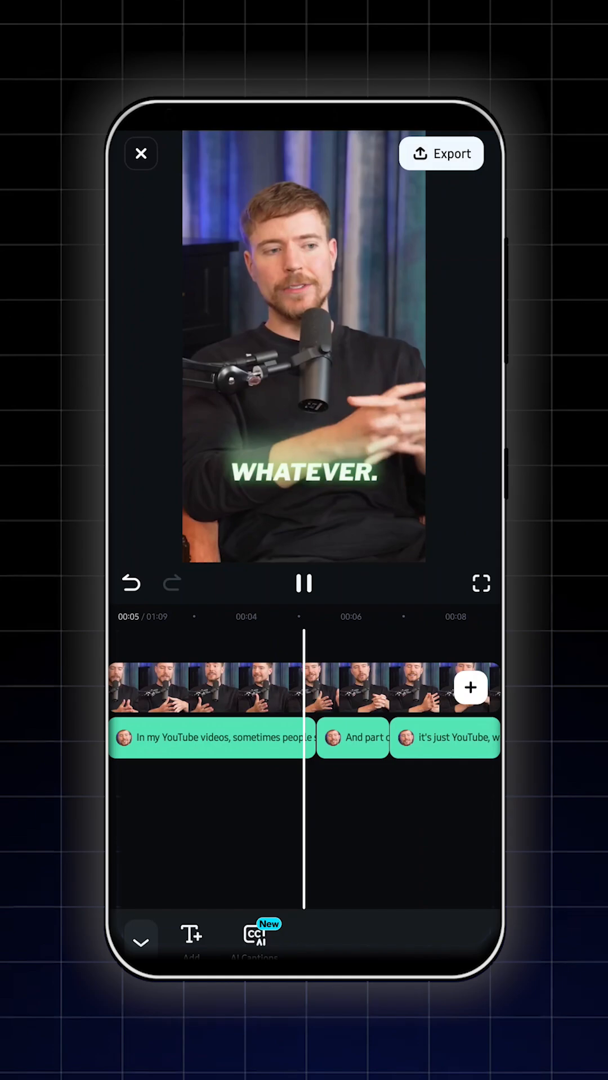
left_click(304, 584)
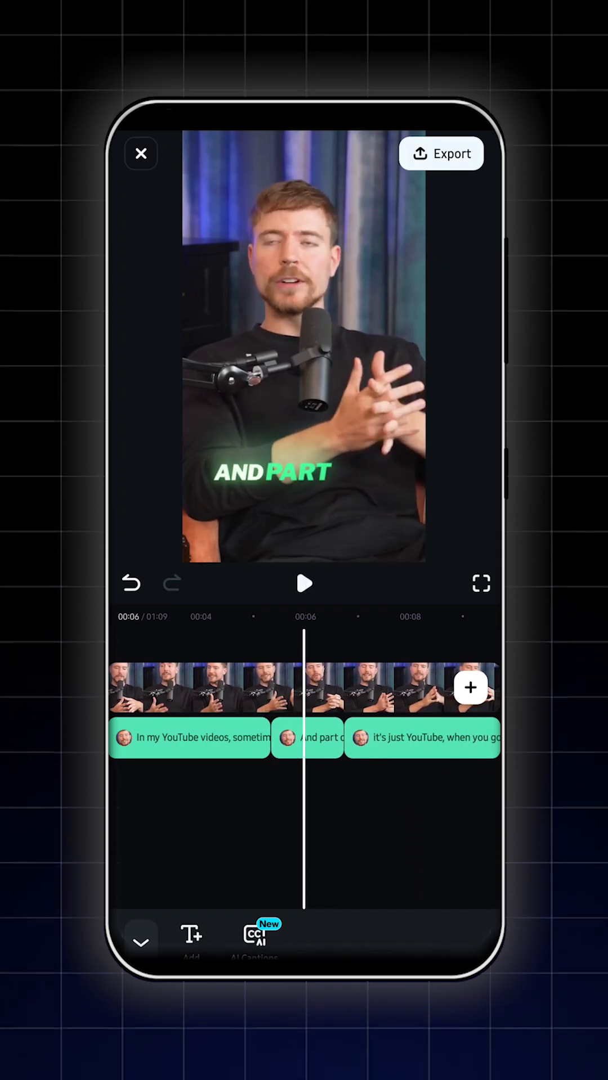
left_click(440, 153)
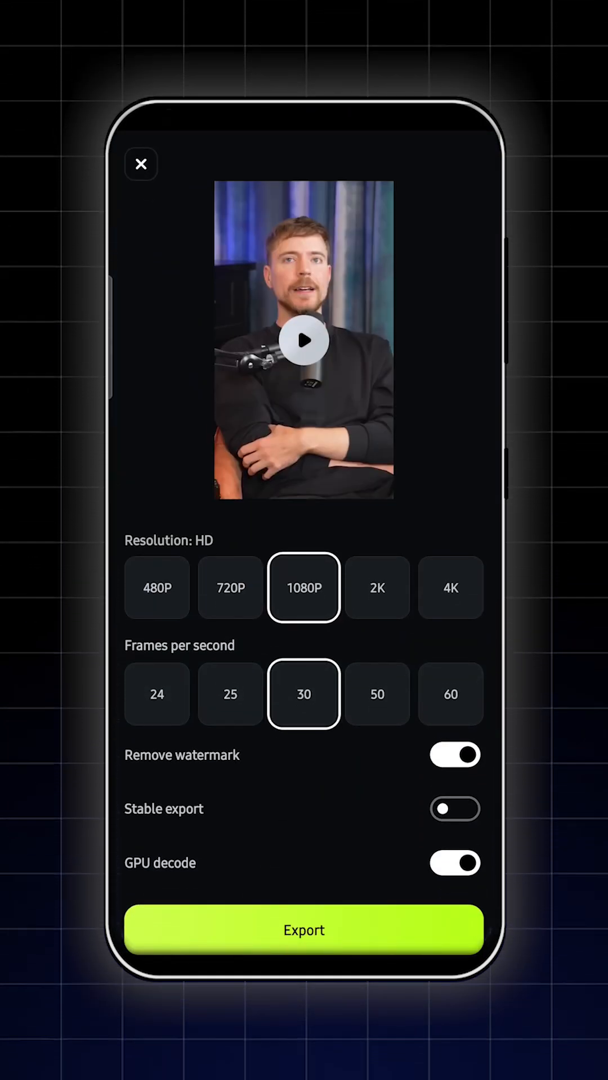